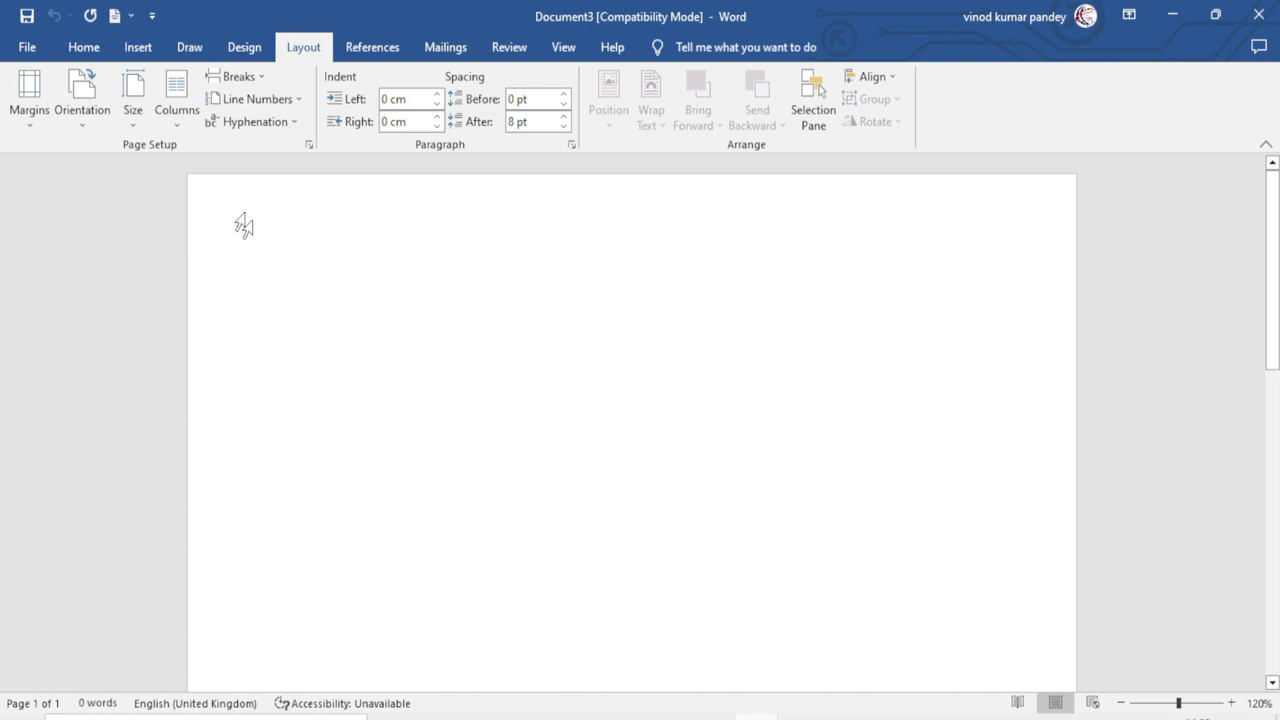
Change the current blank document's paper size to A3 from the Size list.
{"action": "left_click", "coordinate": [136, 112]}
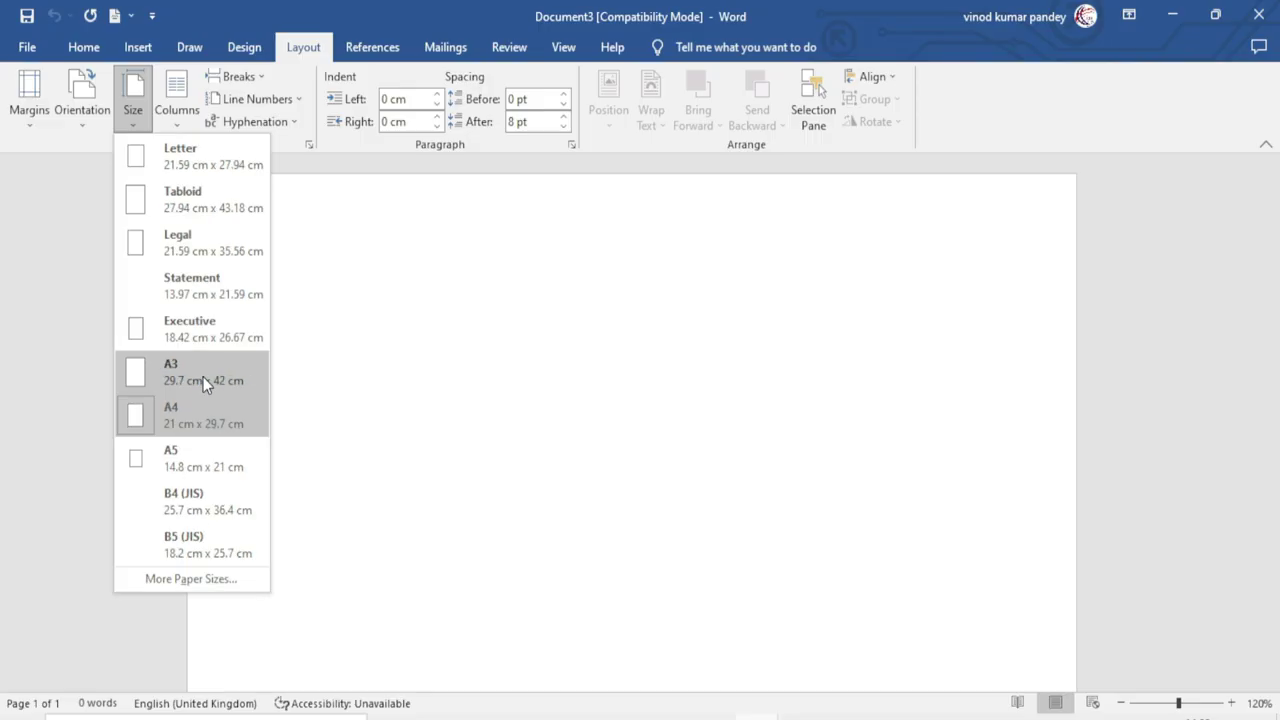
{"action": "left_click", "coordinate": [203, 377]}
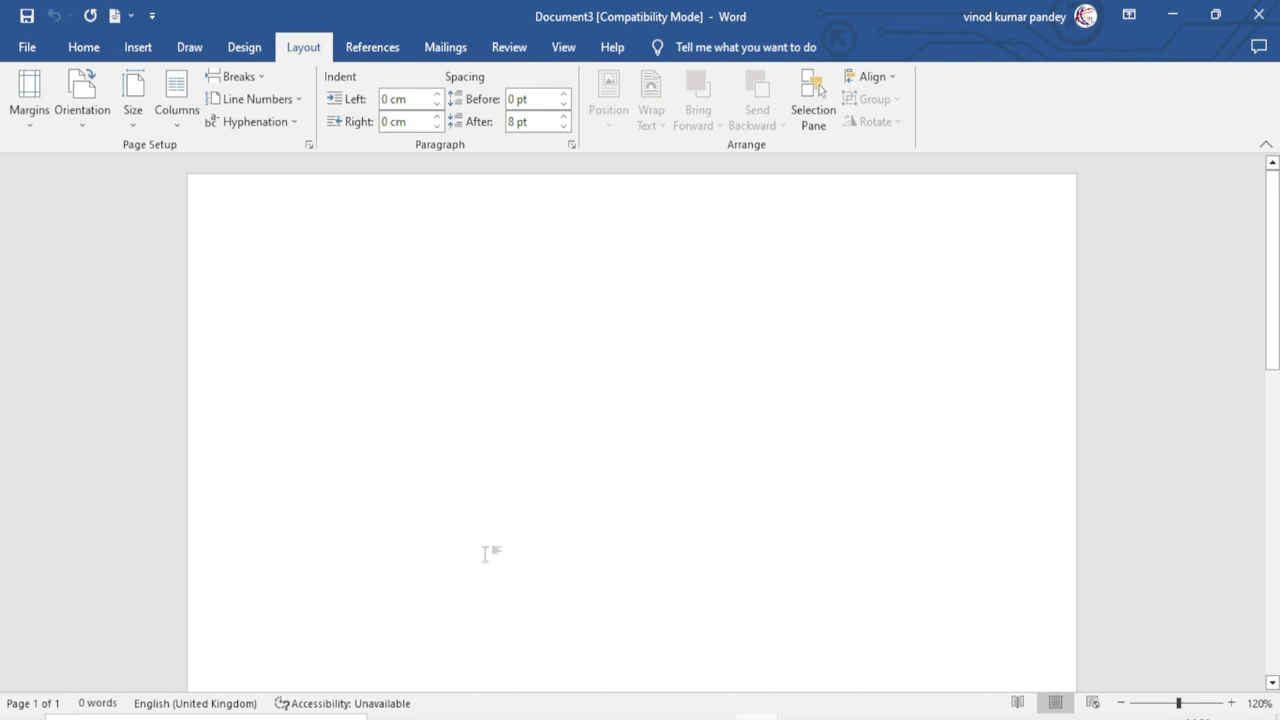
Create a new blank Document4 and open its paper size list on the Layout tab.
{"action": "left_click", "coordinate": [27, 47]}
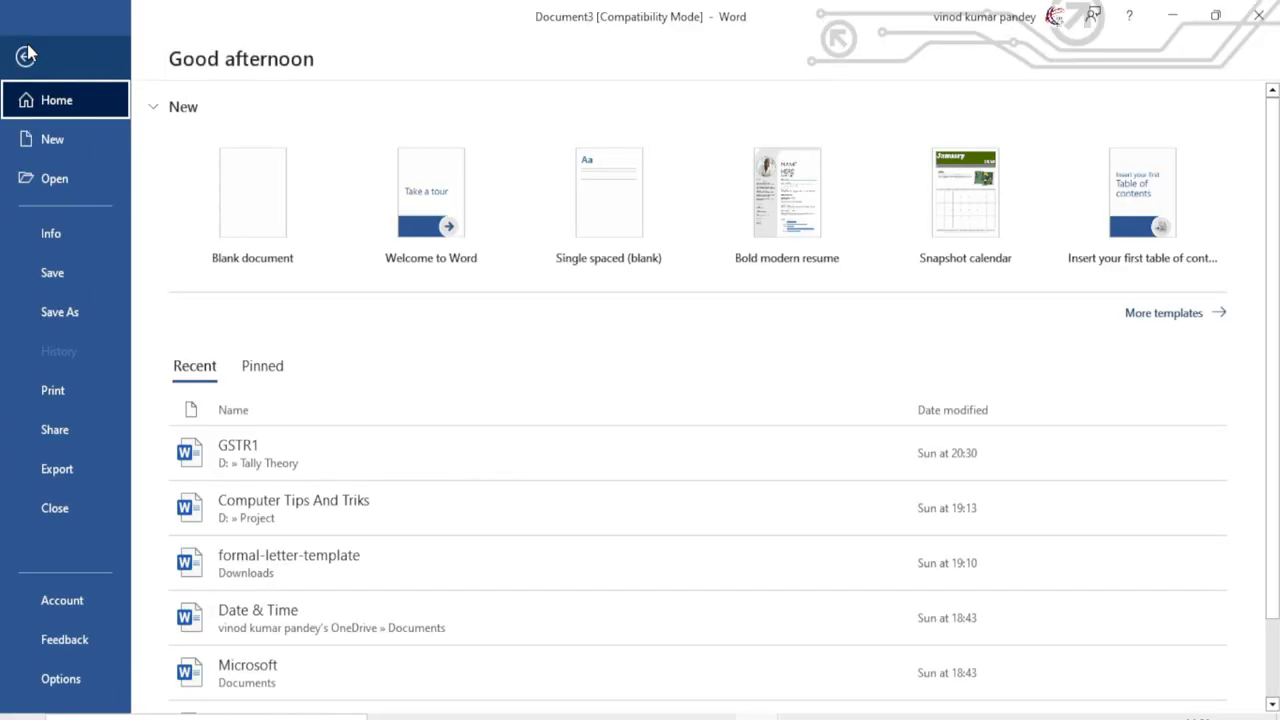
{"action": "left_click", "coordinate": [55, 145]}
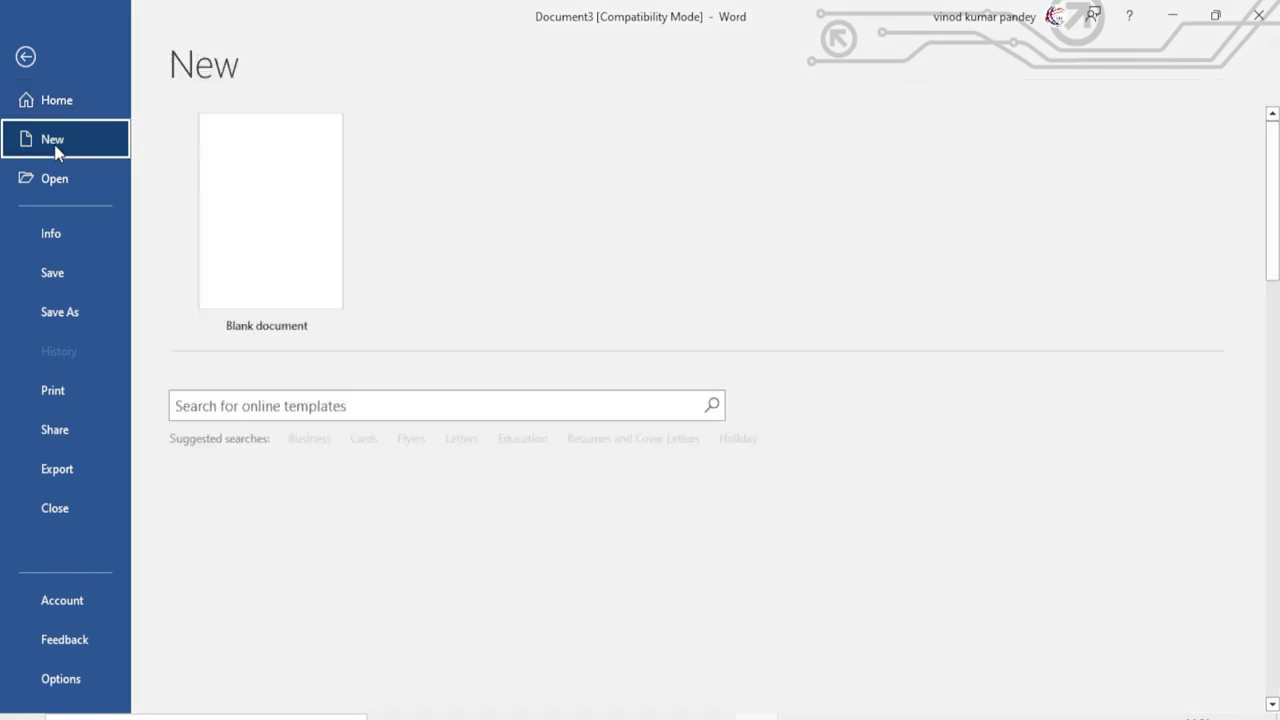
{"action": "left_click", "coordinate": [275, 249]}
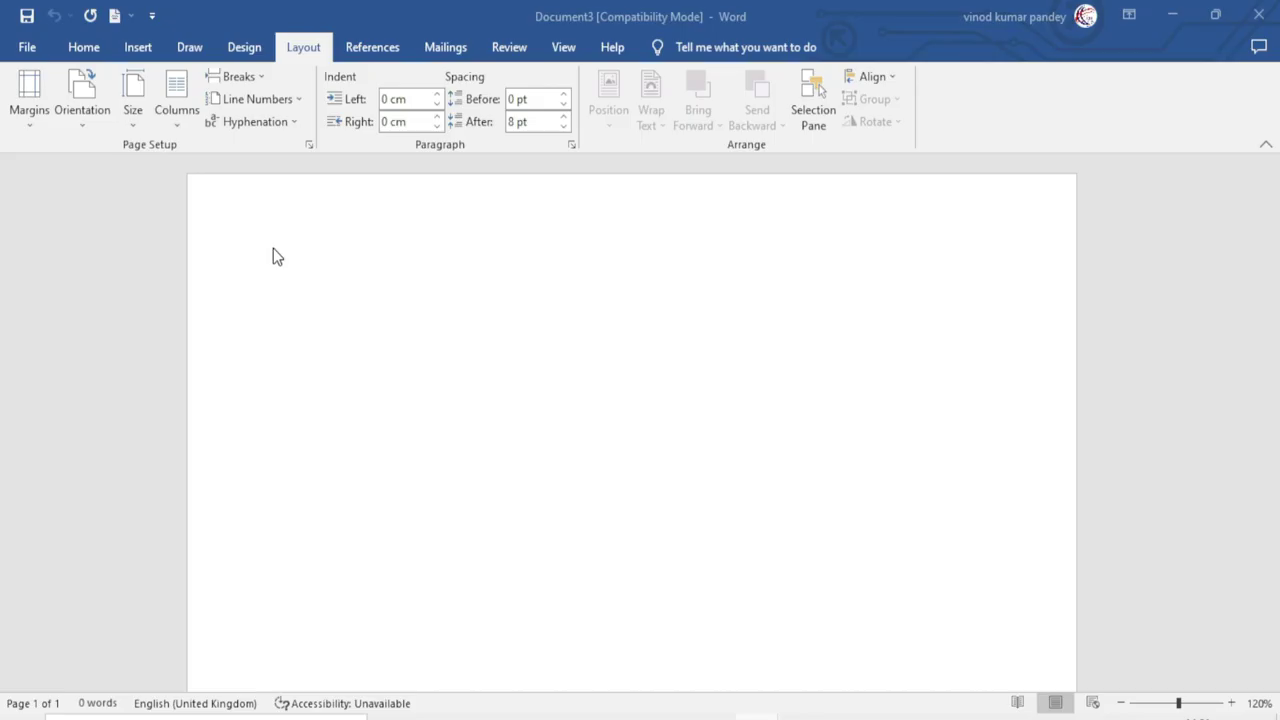
{"action": "left_click", "coordinate": [298, 52]}
{"action": "left_click", "coordinate": [132, 118]}
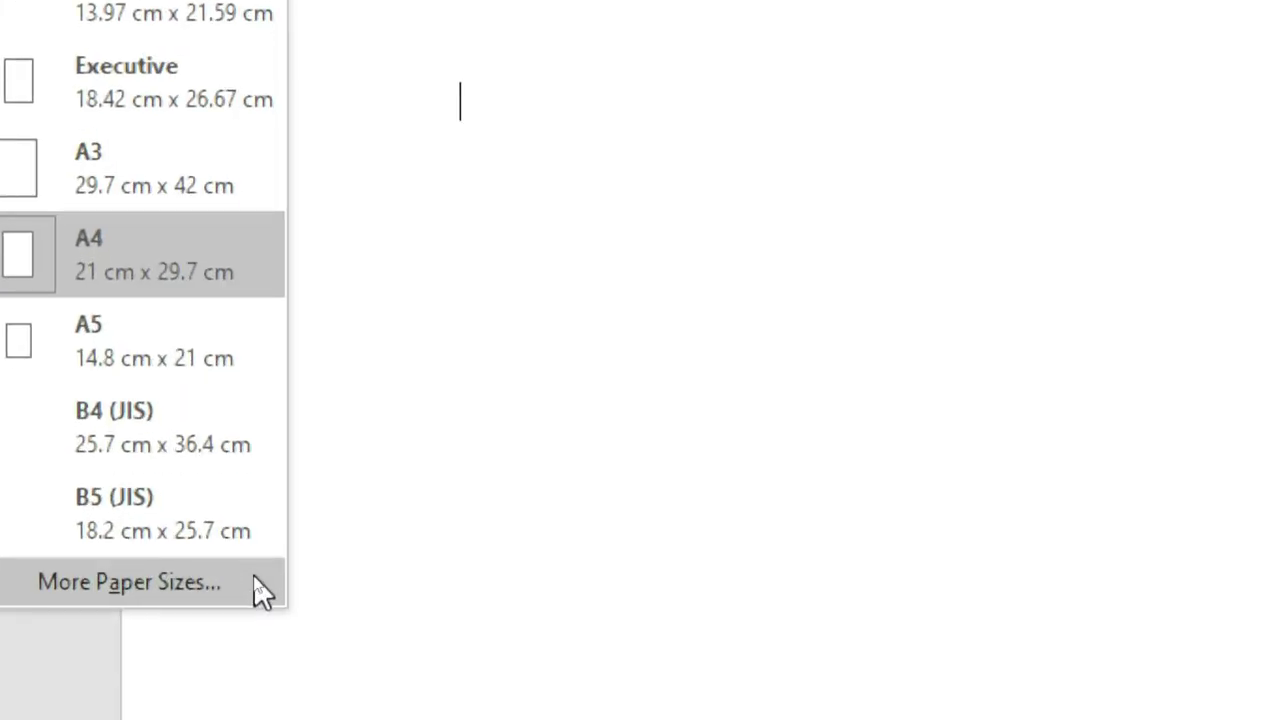
Open Document4's Page Setup dialog on the Paper tab, showing A4 at 21 cm x 29.7 cm.
{"action": "left_click", "coordinate": [253, 577]}
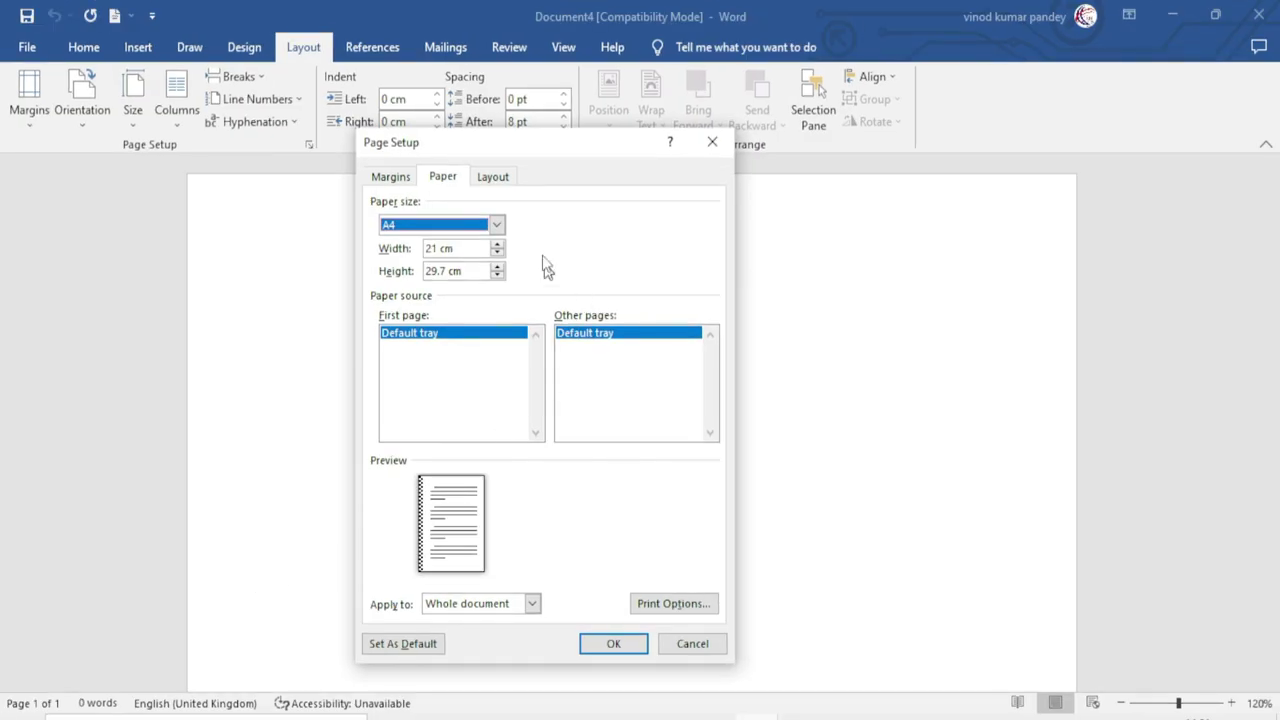
{"action": "left_click_drag", "start_coordinate": [524, 143], "coordinate": [502, 146]}
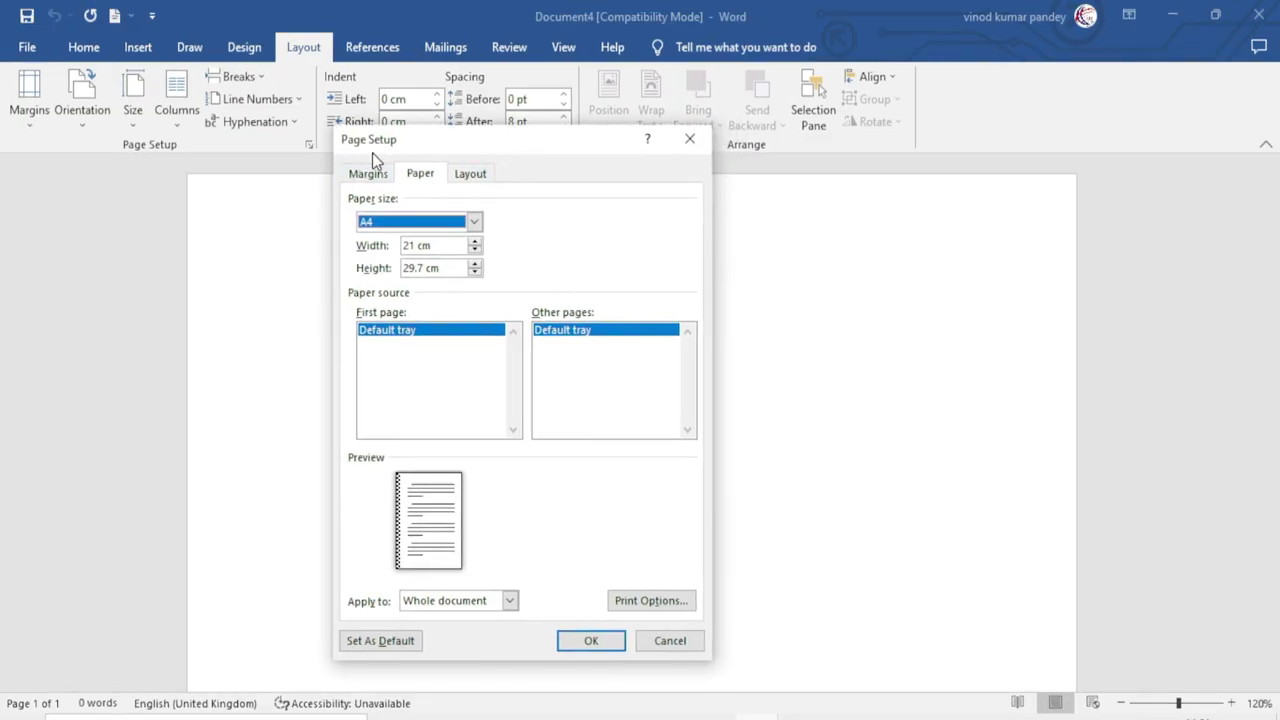
{"action": "left_click", "coordinate": [675, 640]}
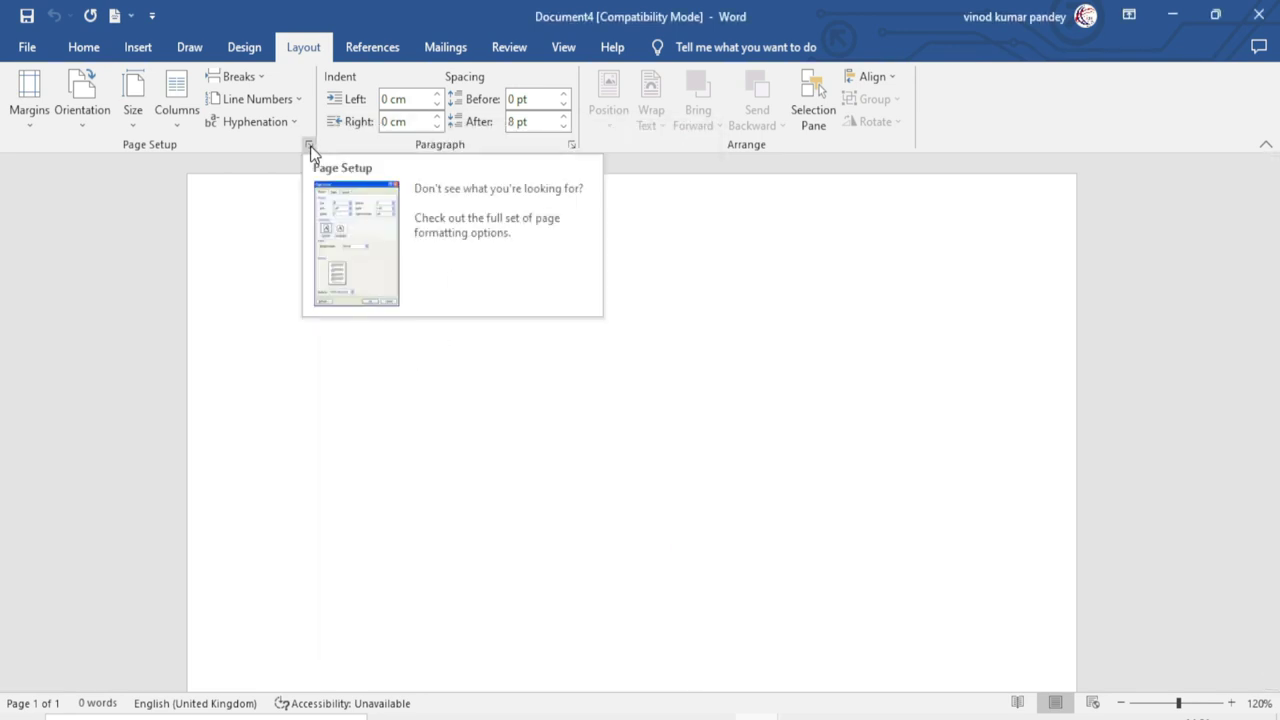
{"action": "left_click", "coordinate": [309, 147]}
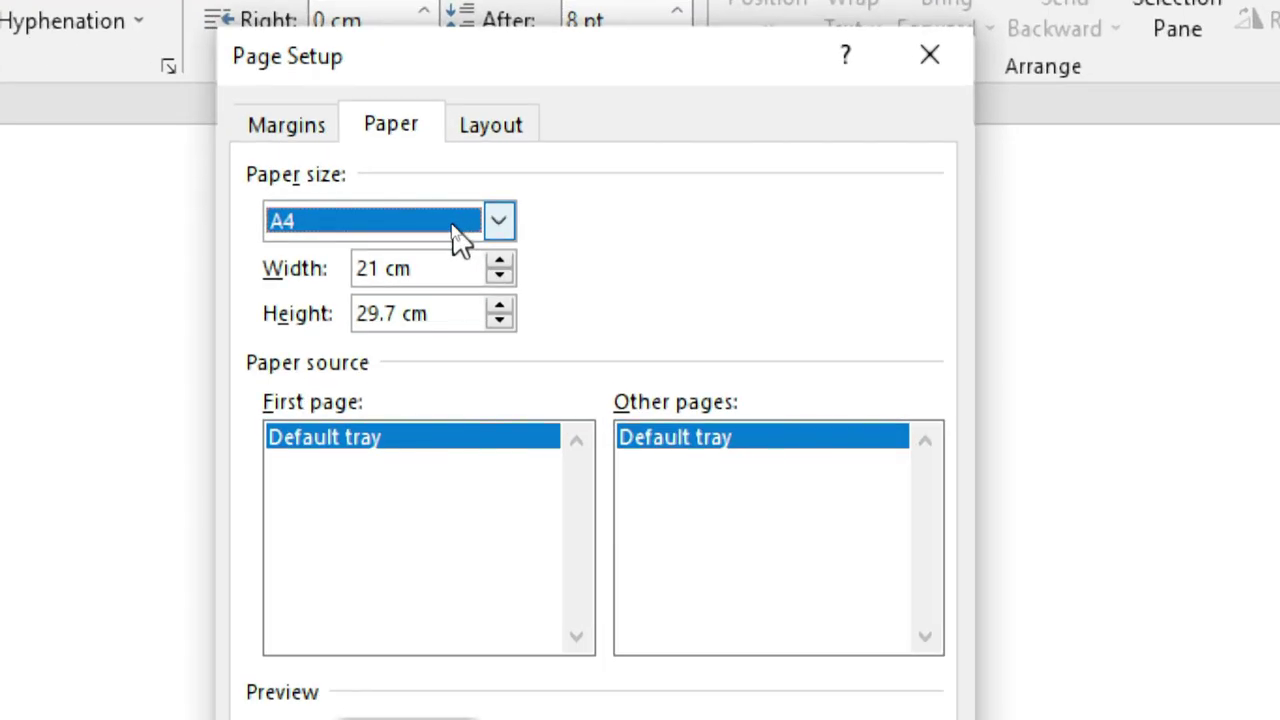
Choose A3 (29.7 cm x 41.99 cm) in Page Setup's Paper size dropdown.
{"action": "left_click", "coordinate": [503, 229]}
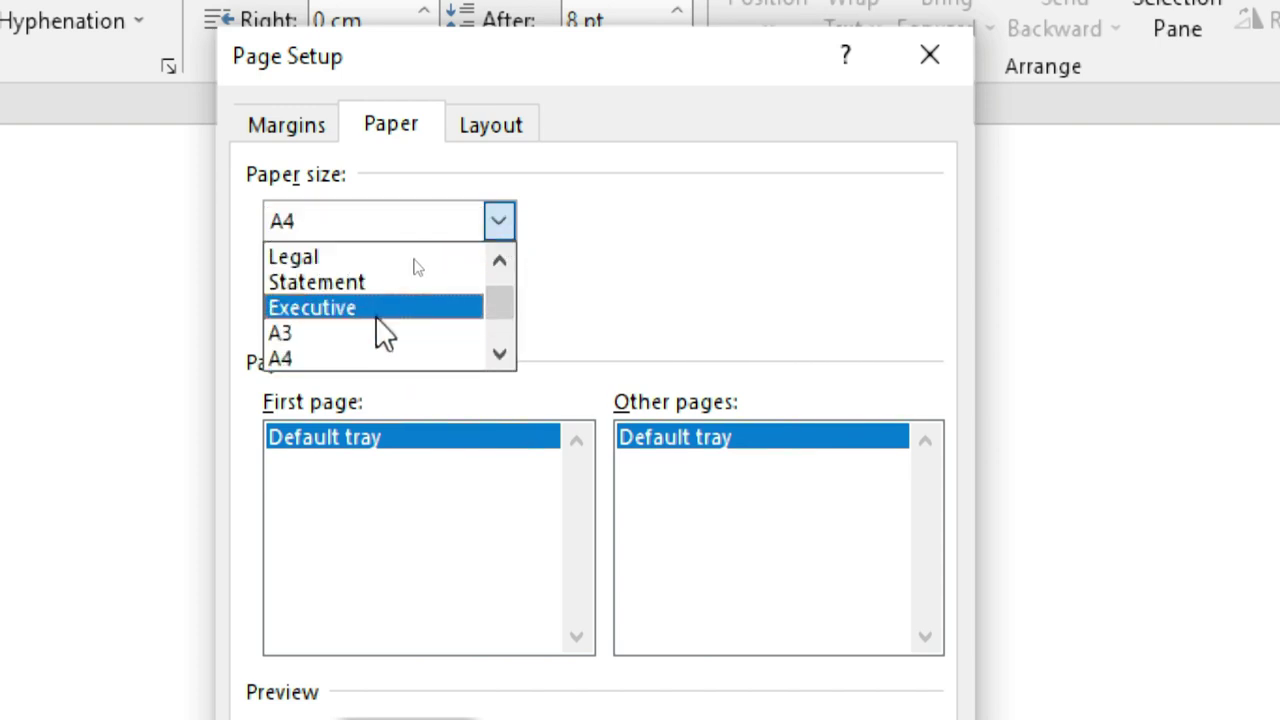
{"action": "mouse_move", "coordinate": [503, 318]}
{"action": "left_mouse_down"}
{"action": "mouse_move", "coordinate": [497, 350]}
{"action": "mouse_move", "coordinate": [483, 302]}
{"action": "left_mouse_up"}
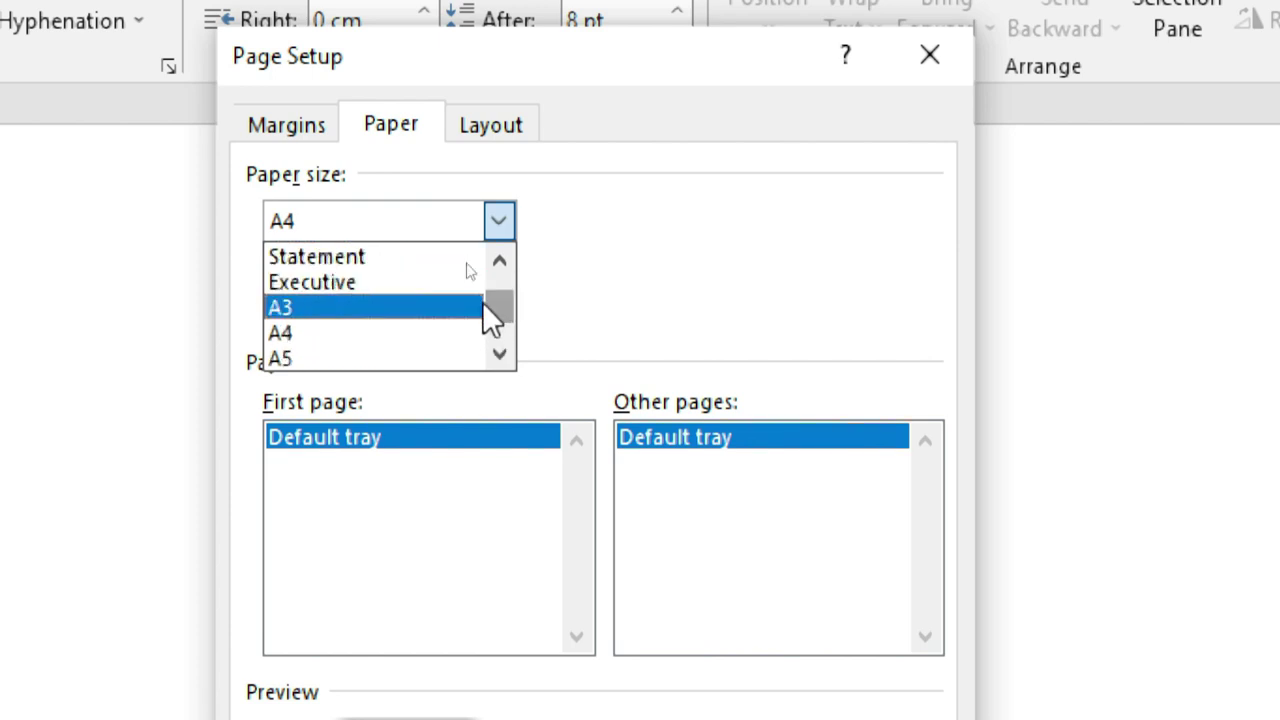
{"action": "left_click", "coordinate": [327, 318]}
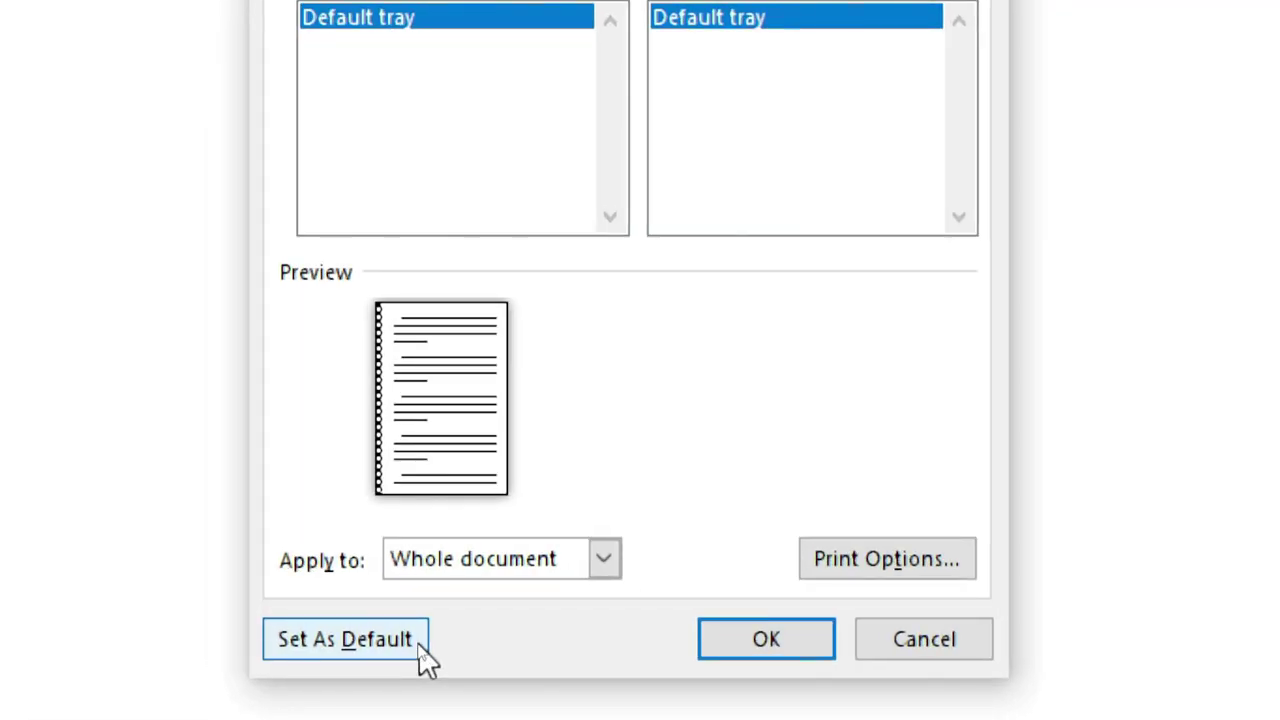
Make A3 the default page size for new Normal-template documents, confirming with Yes.
{"action": "left_click", "coordinate": [344, 642]}
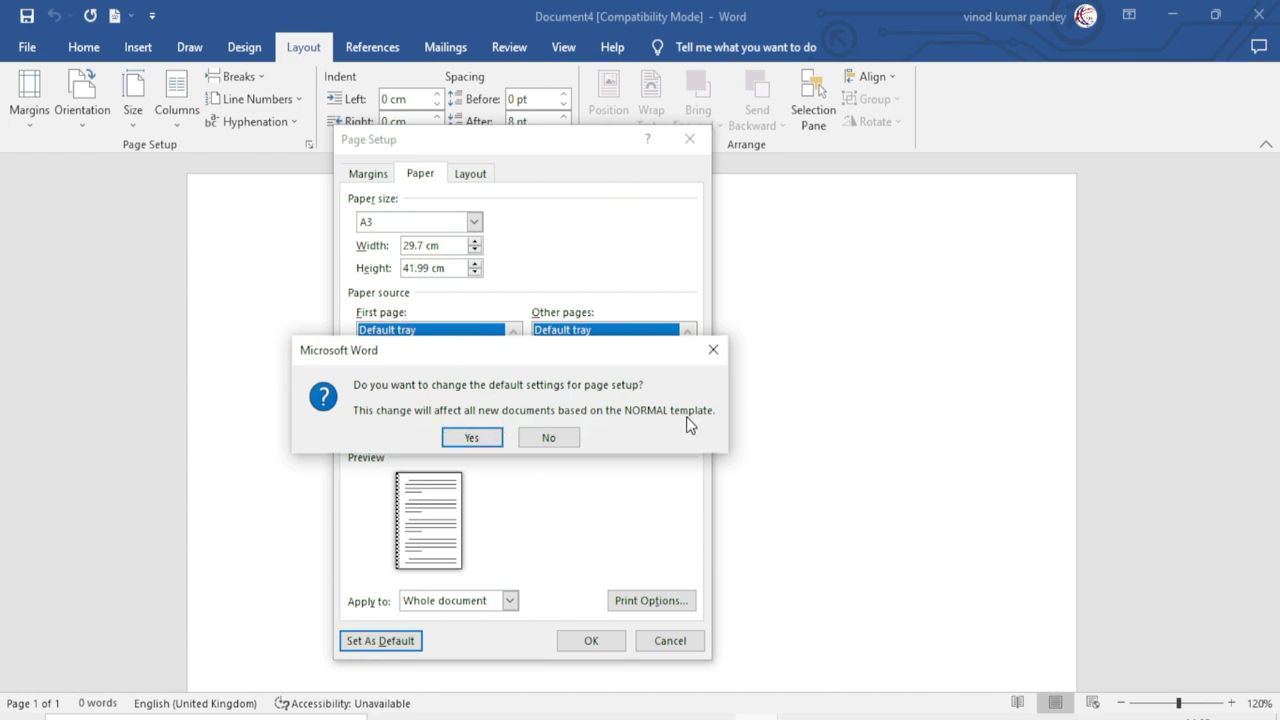
{"action": "left_click", "coordinate": [483, 439]}
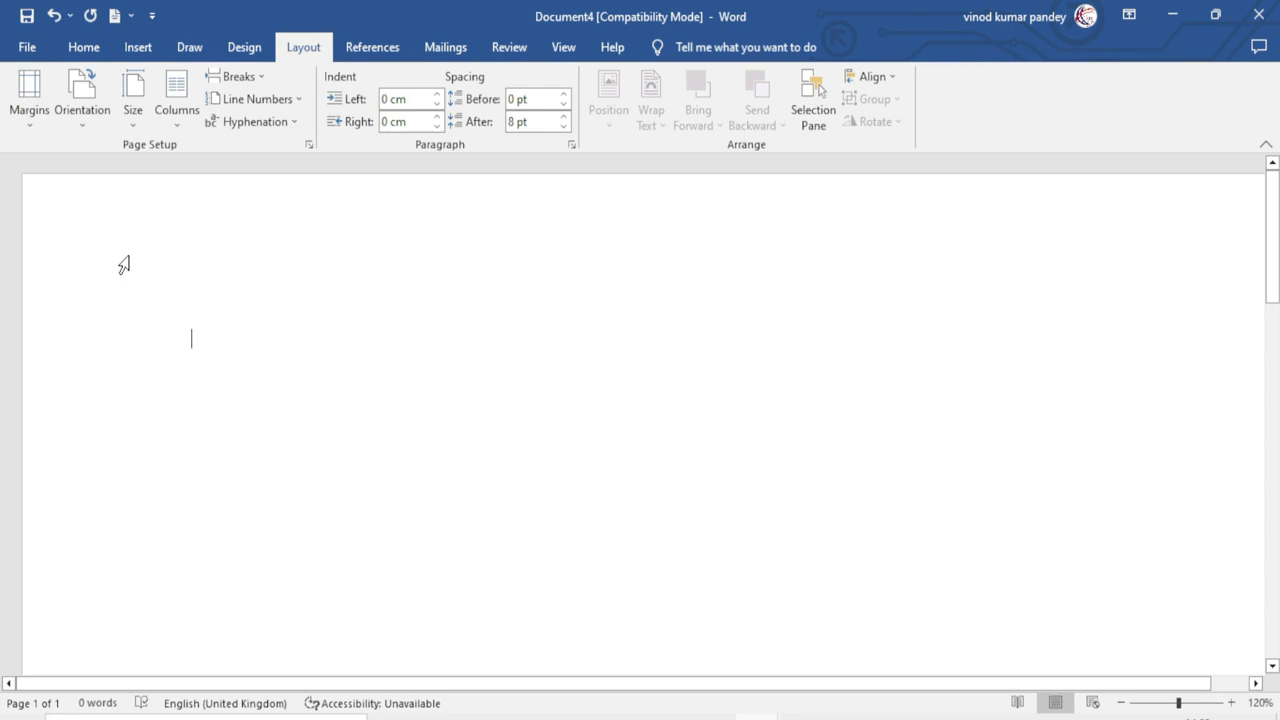
Create a new blank Document5 and confirm in Page Setup that it uses A3, then cancel.
{"action": "left_click", "coordinate": [30, 47]}
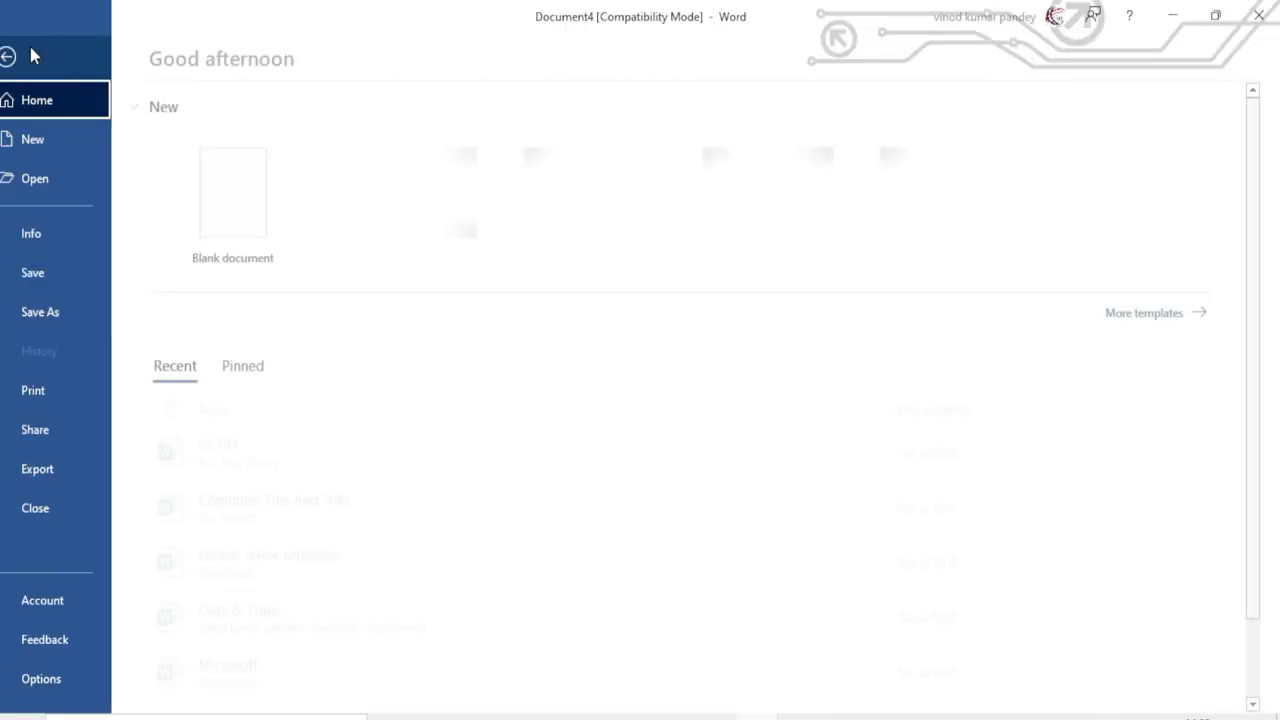
{"action": "left_click", "coordinate": [259, 203]}
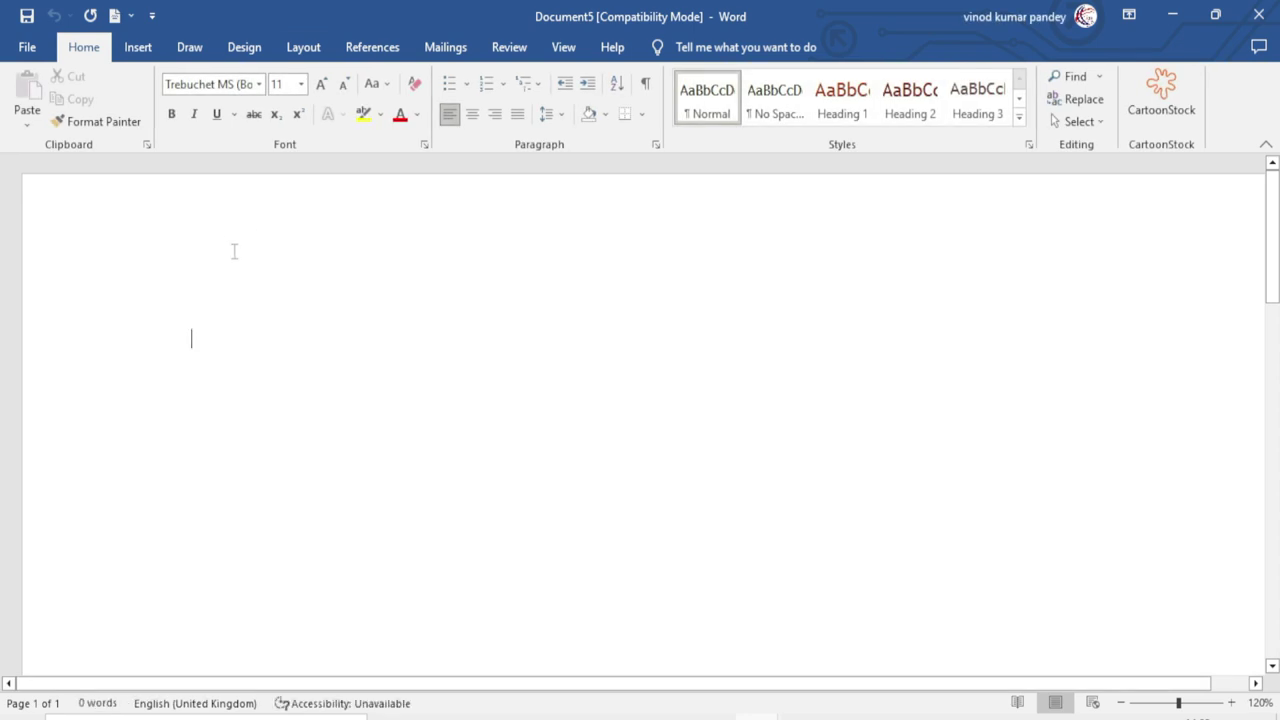
{"action": "left_click", "coordinate": [304, 46]}
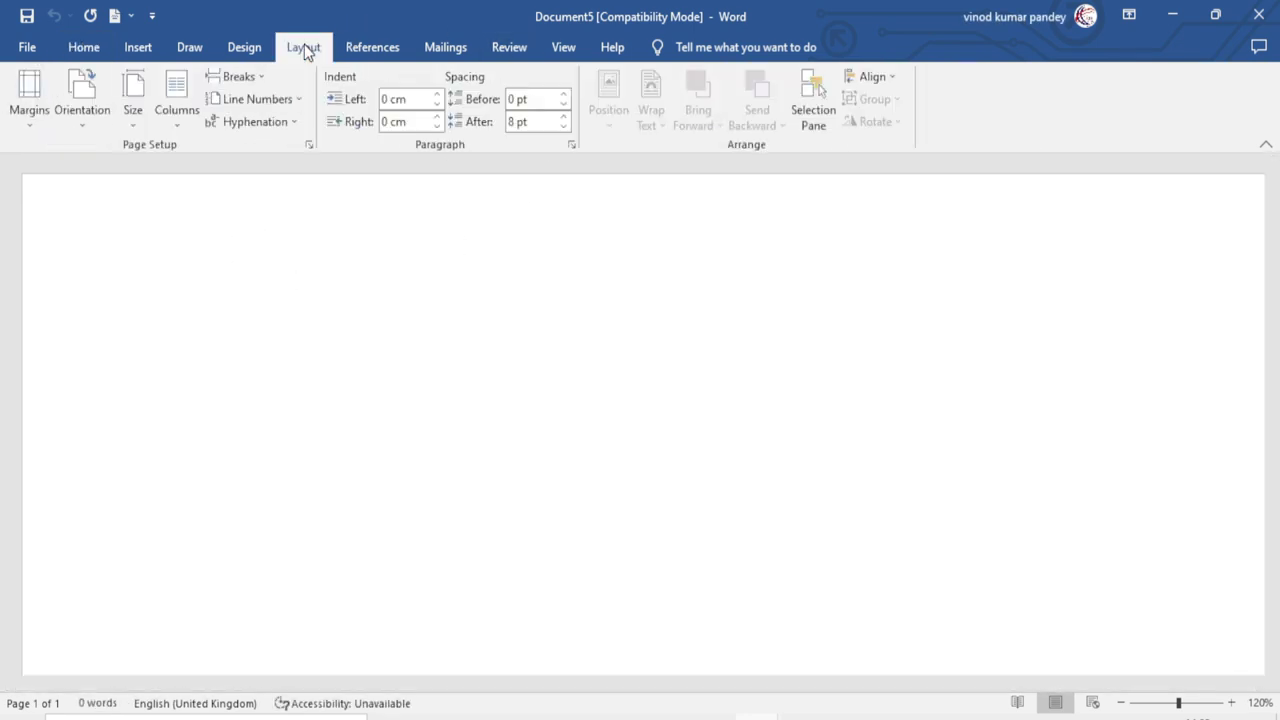
{"action": "left_click", "coordinate": [308, 145]}
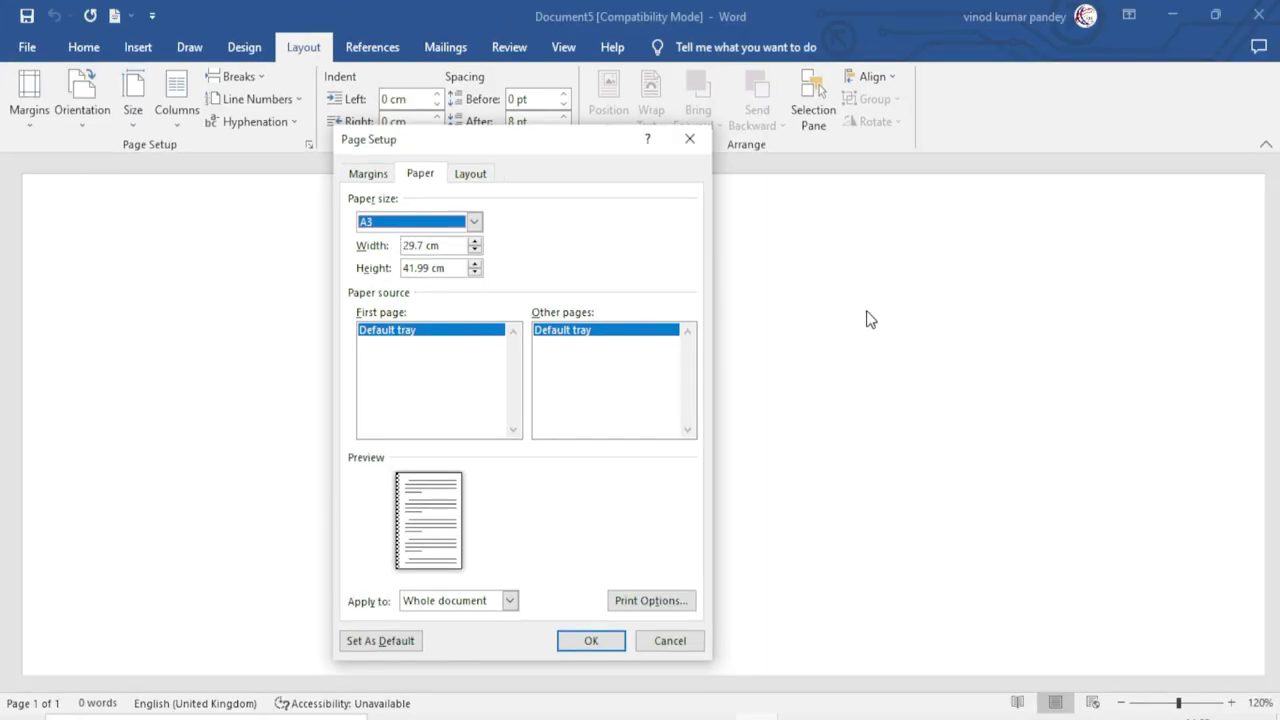
{"action": "left_click", "coordinate": [670, 640]}
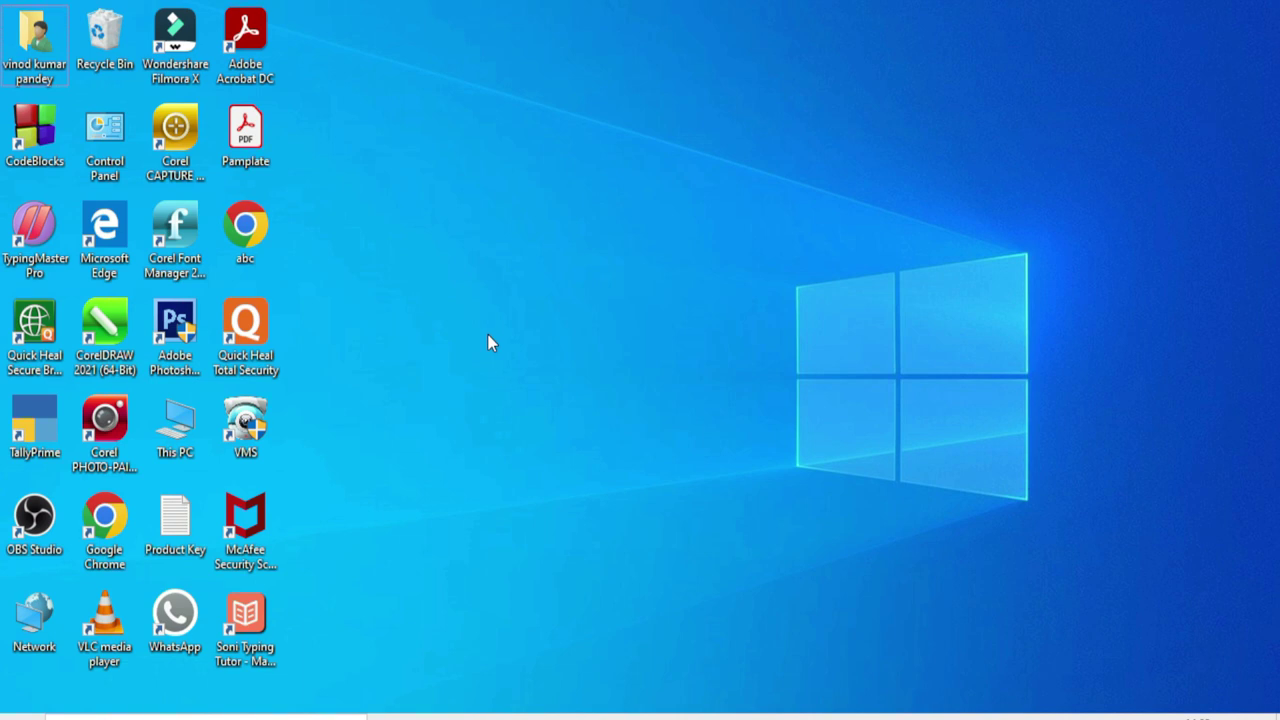
Relaunch Word with winword from the Run dialog and start a blank Document1.
{"action": "key", "text": "super+r"}
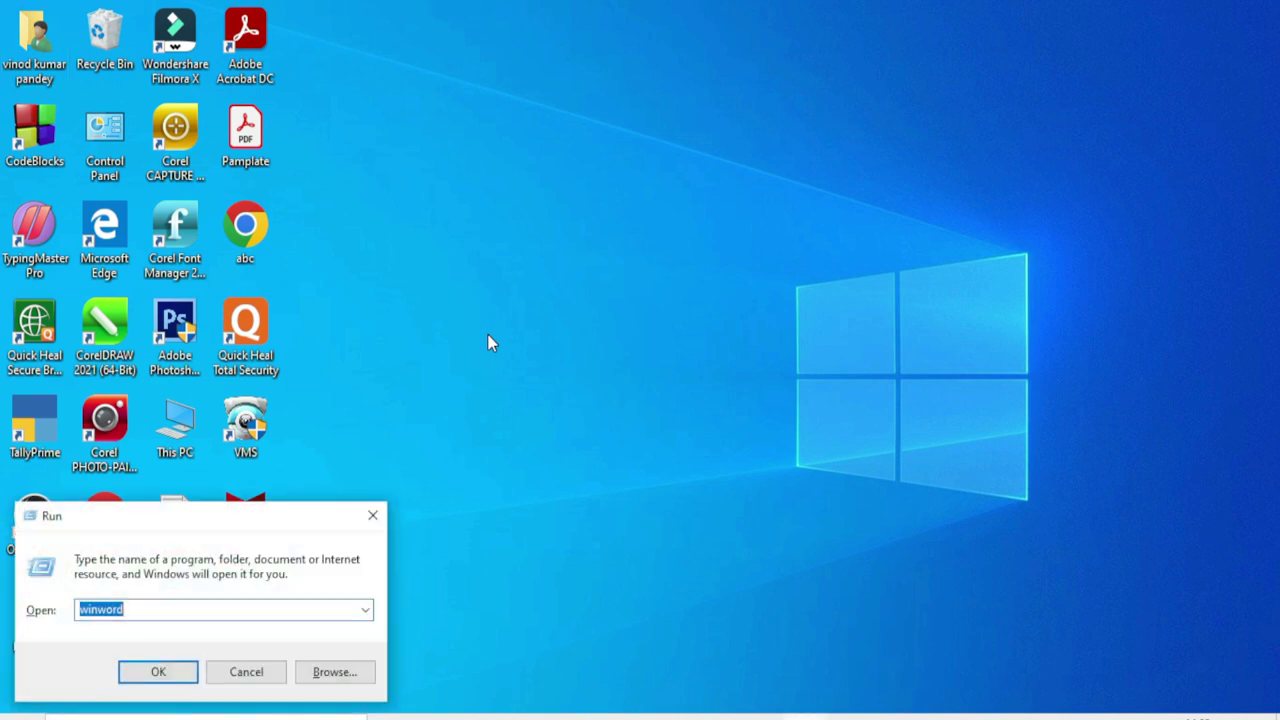
{"action": "key", "text": "Return"}
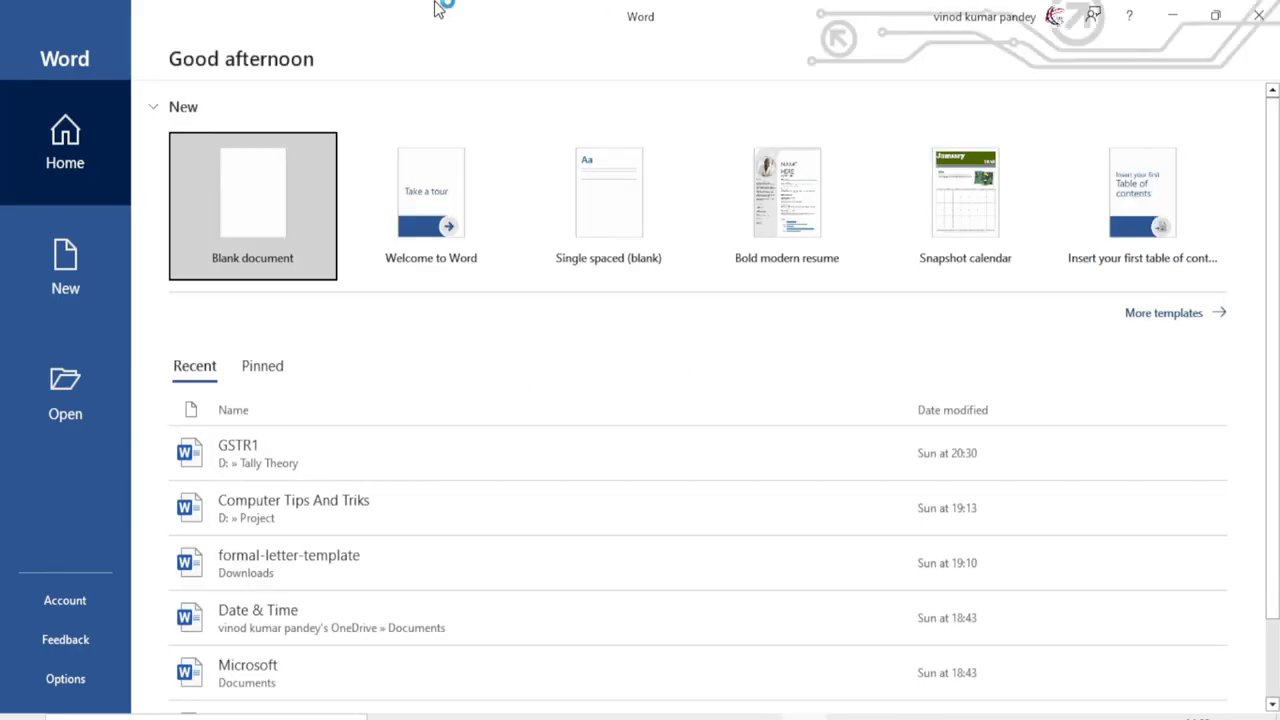
{"action": "left_click", "coordinate": [257, 209]}
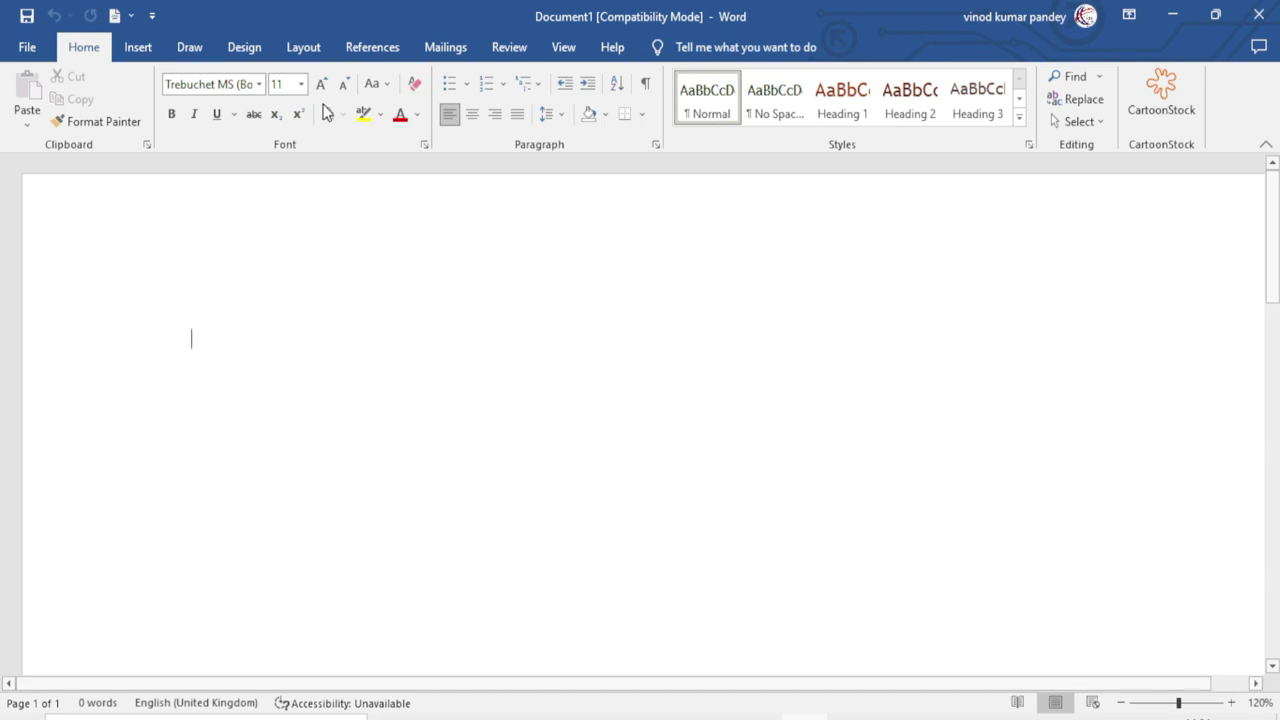
Open Document1's Page Setup Paper tab to confirm A3 at 29.7 cm x 41.99 cm.
{"action": "left_click", "coordinate": [305, 48]}
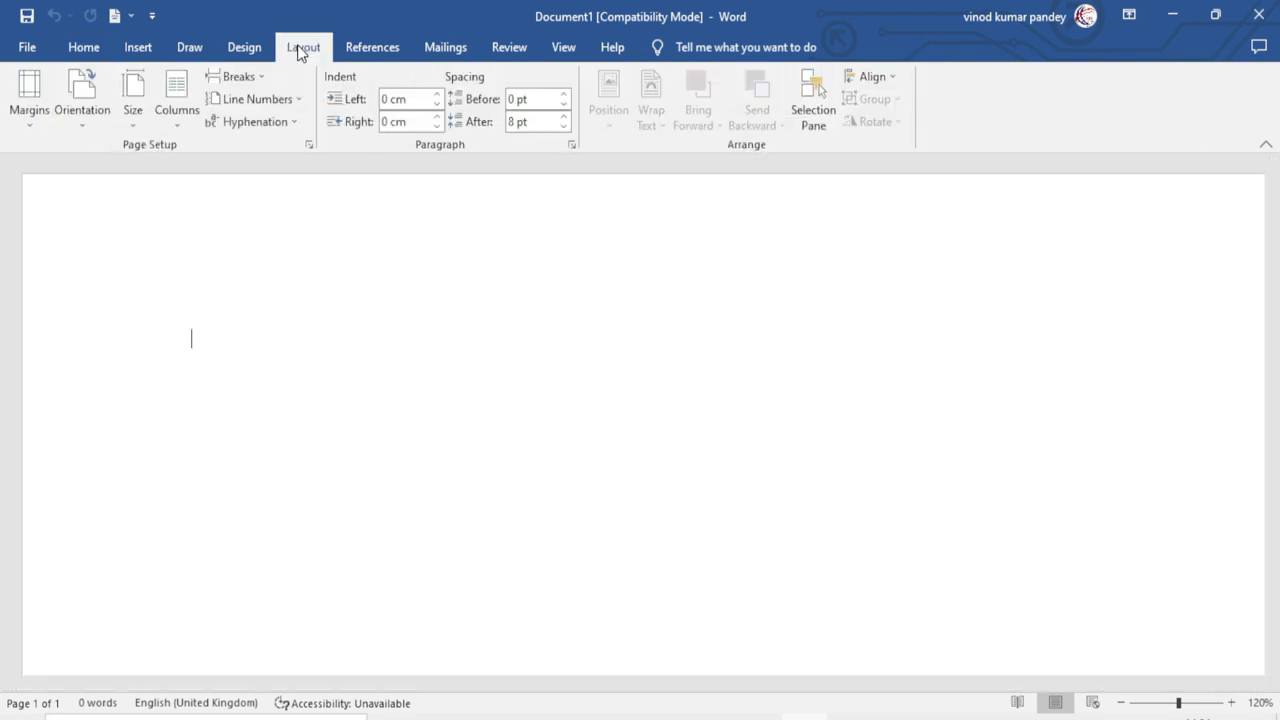
{"action": "left_click", "coordinate": [309, 145]}
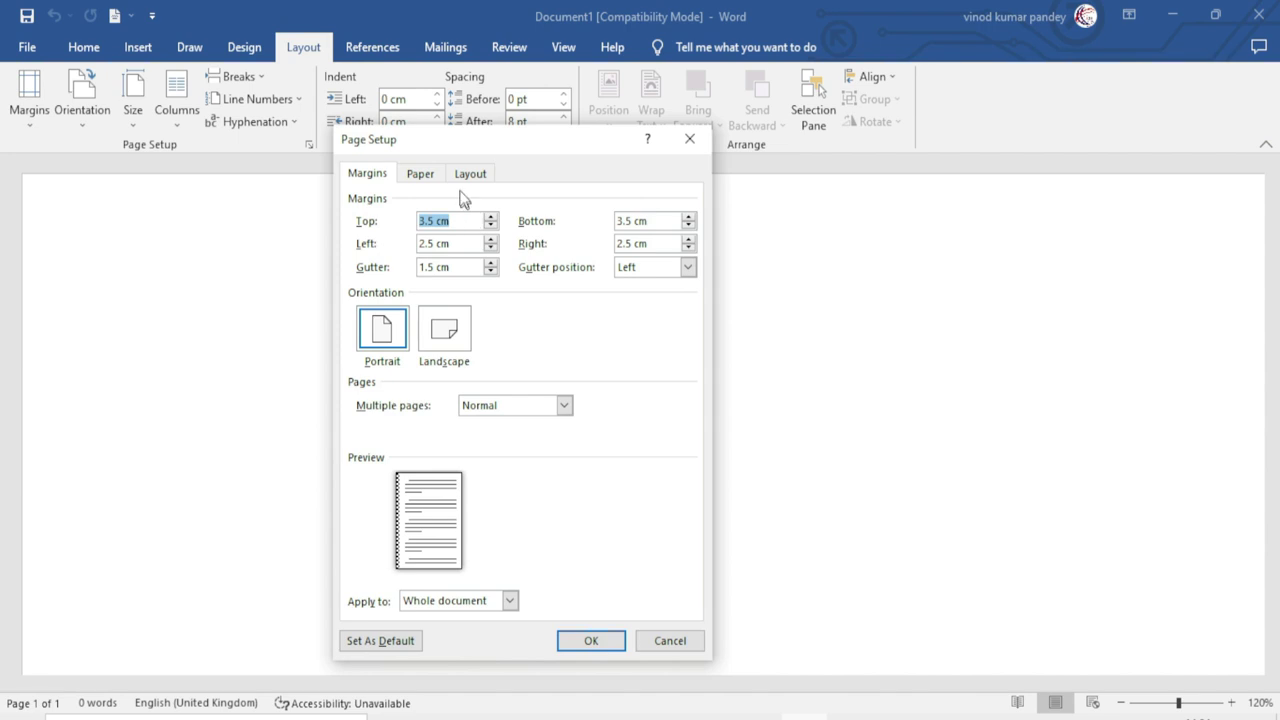
{"action": "left_click", "coordinate": [421, 175]}
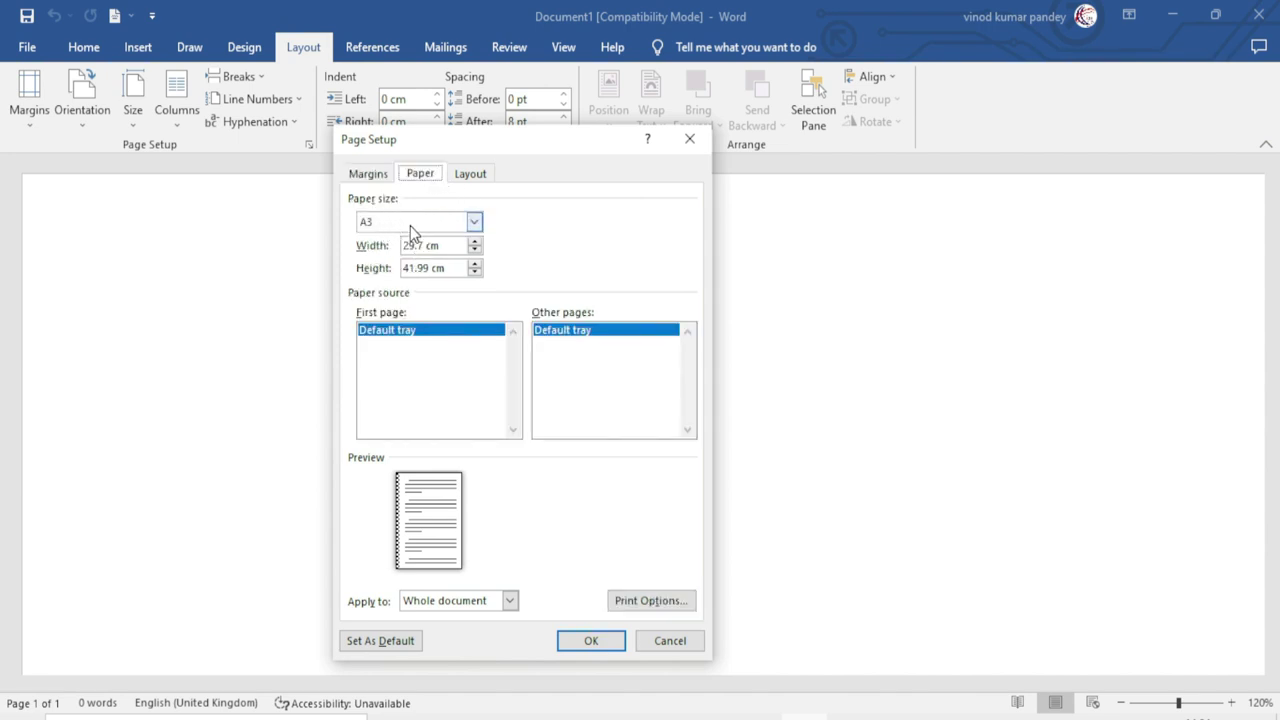